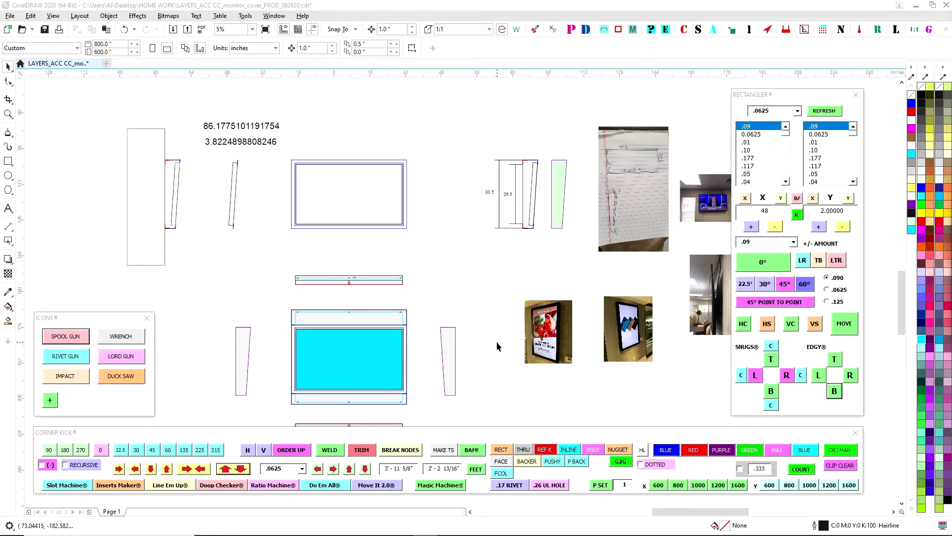
{"action": "scroll", "coordinate": [496, 341], "scroll_direction": "right", "scroll_amount": 3}
{"action": "scroll", "coordinate": [535, 267], "scroll_direction": "right", "scroll_amount": 3}
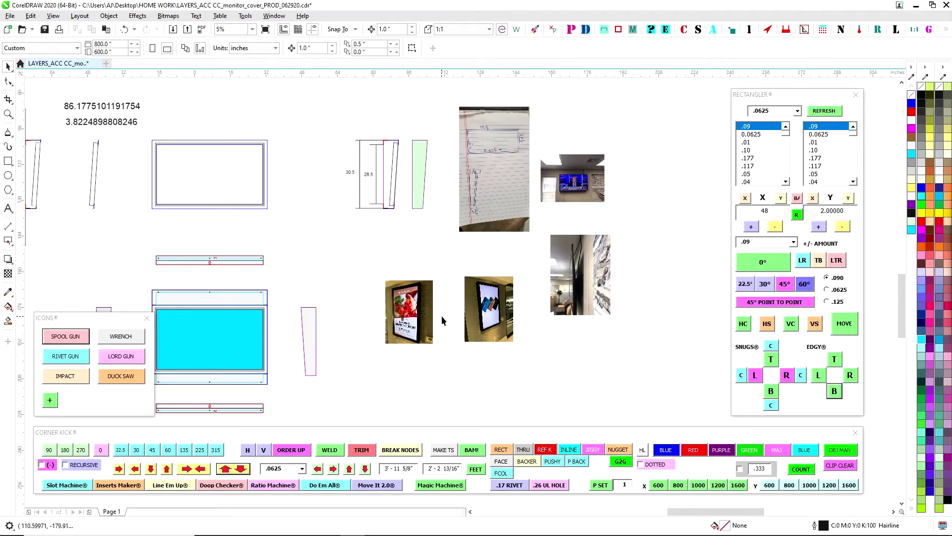
{"action": "scroll", "coordinate": [444, 321], "scroll_direction": "up", "scroll_amount": 1}
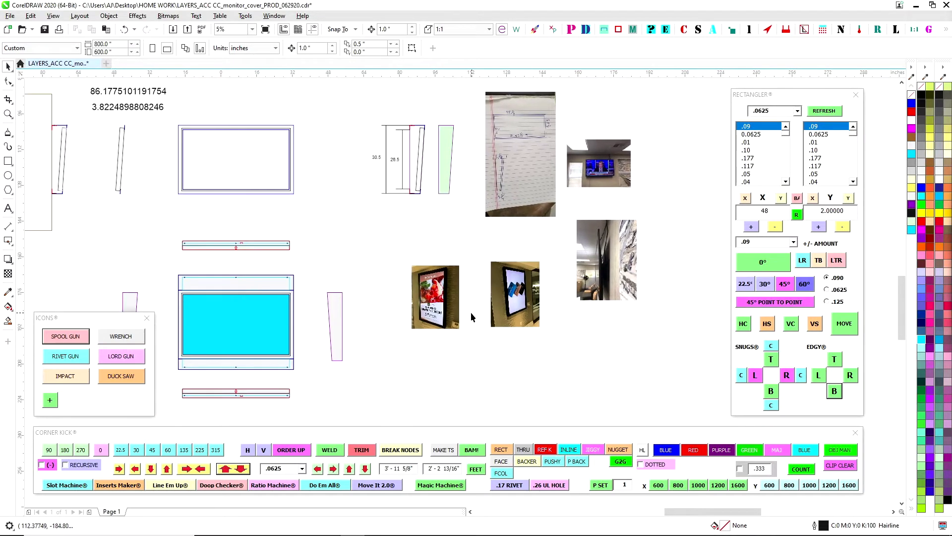
{"action": "scroll", "coordinate": [455, 306], "scroll_direction": "up", "scroll_amount": 1}
{"action": "scroll", "coordinate": [492, 301], "scroll_direction": "up", "scroll_amount": 2}
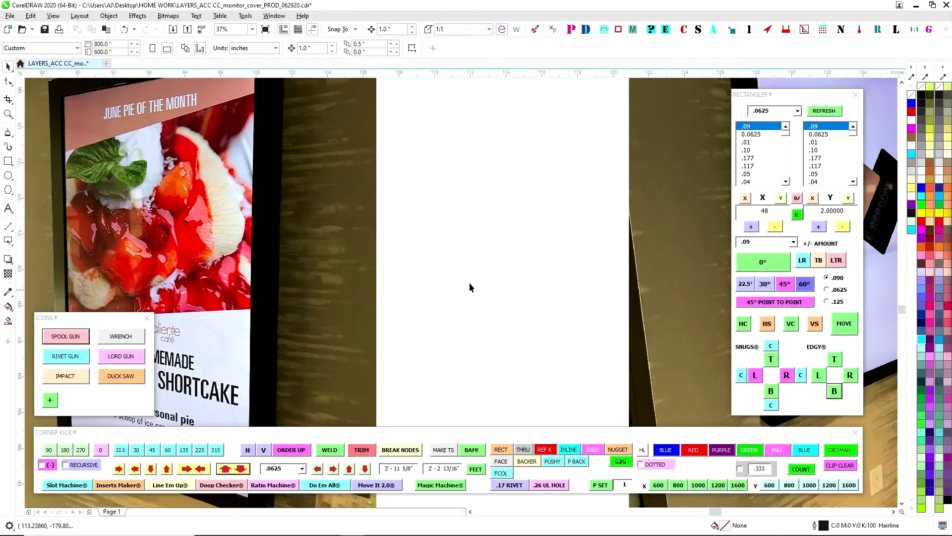
{"action": "scroll", "coordinate": [470, 281], "scroll_direction": "down", "scroll_amount": 1}
{"action": "scroll", "coordinate": [469, 286], "scroll_direction": "up", "scroll_amount": 1}
{"action": "scroll", "coordinate": [521, 252], "scroll_direction": "right", "scroll_amount": 2}
{"action": "scroll", "coordinate": [525, 223], "scroll_direction": "up", "scroll_amount": 1}
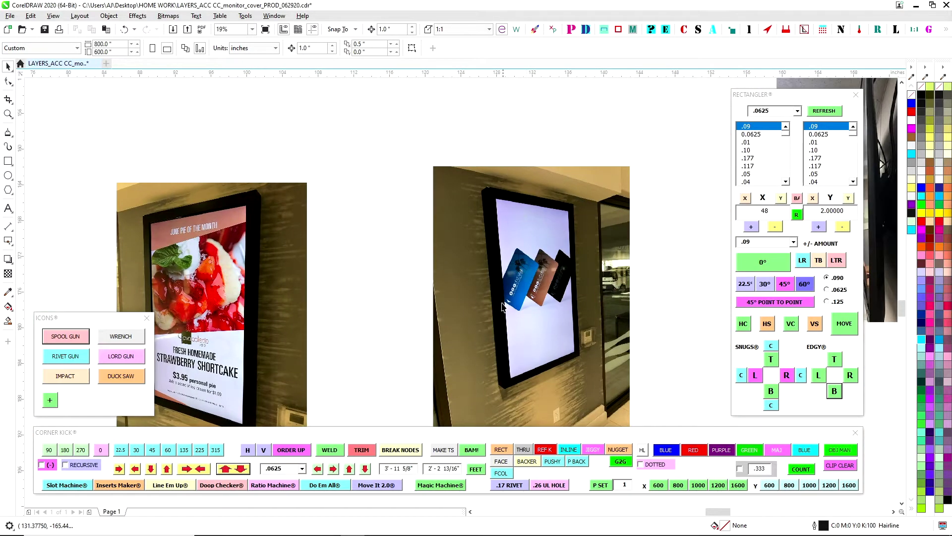
{"action": "scroll", "coordinate": [500, 305], "scroll_direction": "down", "scroll_amount": 1}
{"action": "scroll", "coordinate": [518, 199], "scroll_direction": "down", "scroll_amount": 1}
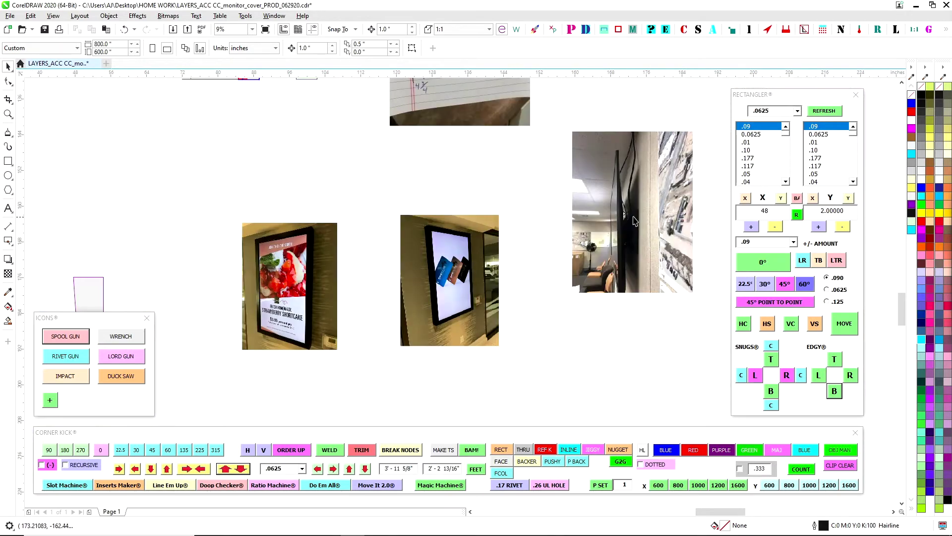
{"action": "scroll", "coordinate": [425, 265], "scroll_direction": "up", "scroll_amount": 1}
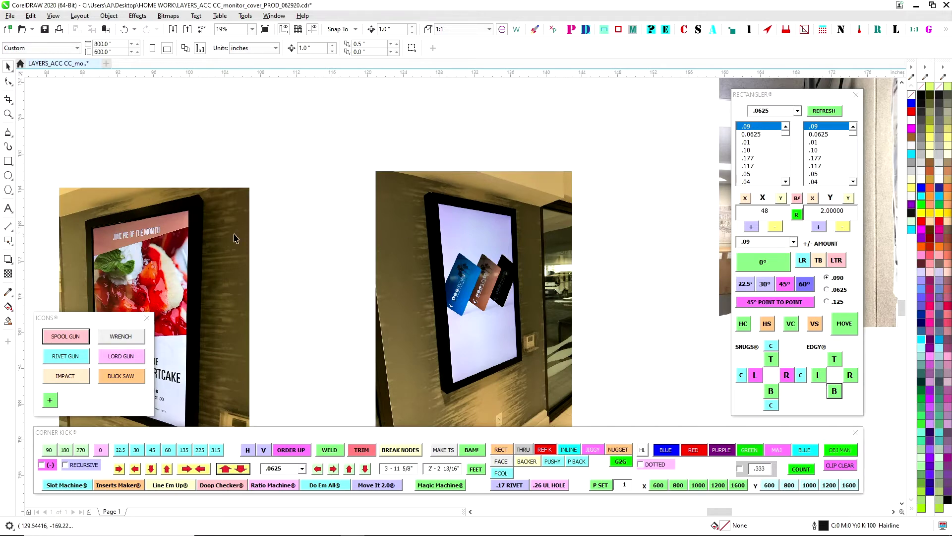
{"action": "scroll", "coordinate": [233, 239], "scroll_direction": "up", "scroll_amount": 1}
{"action": "scroll", "coordinate": [628, 221], "scroll_direction": "down", "scroll_amount": 1}
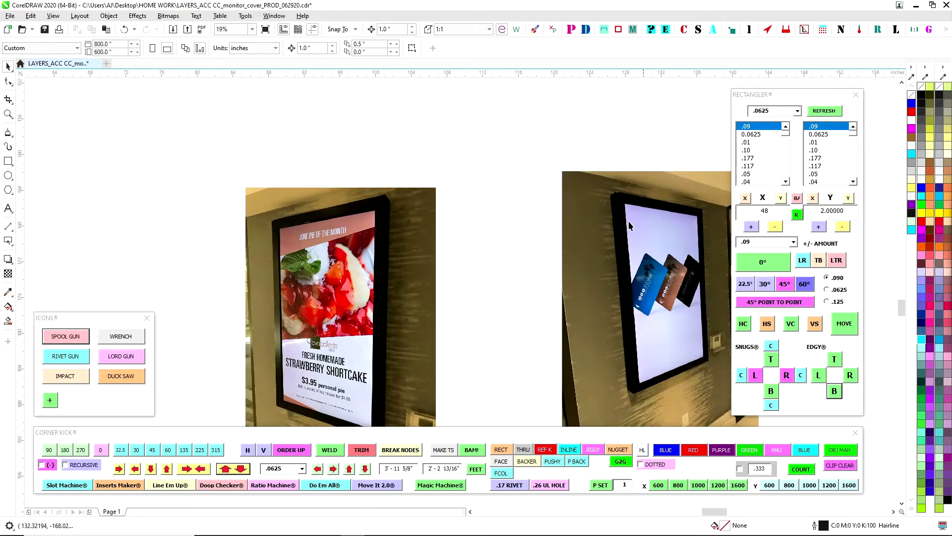
{"action": "scroll", "coordinate": [629, 220], "scroll_direction": "up", "scroll_amount": 1}
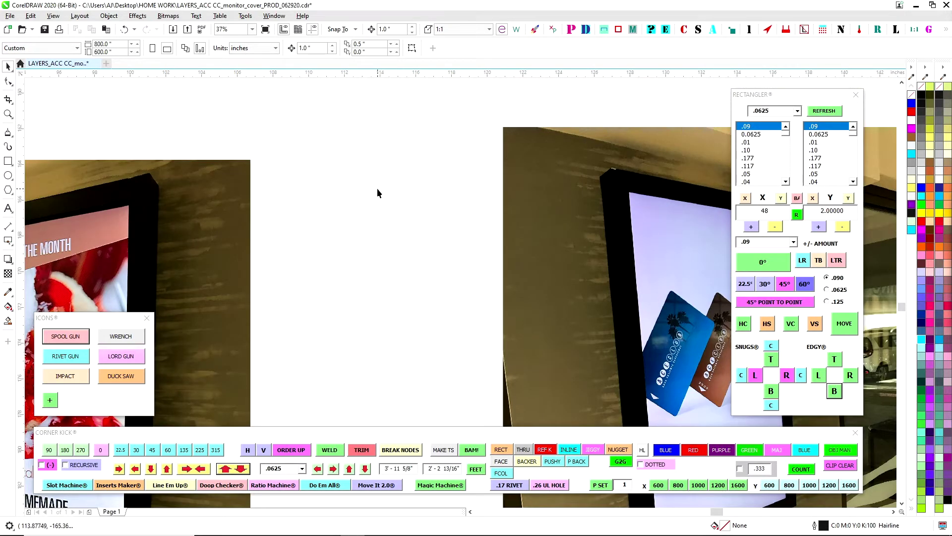
{"action": "scroll", "coordinate": [323, 204], "scroll_direction": "down", "scroll_amount": 1}
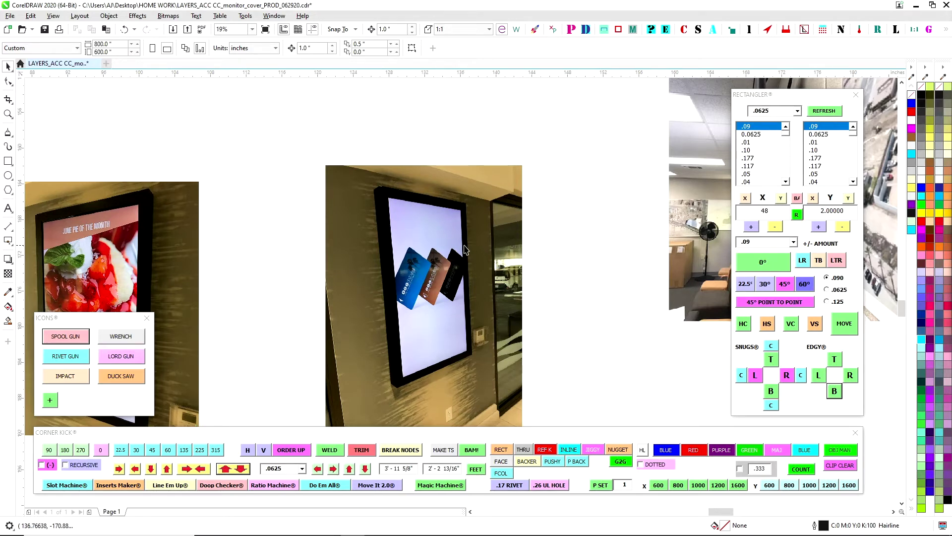
{"action": "scroll", "coordinate": [495, 205], "scroll_direction": "down", "scroll_amount": 2}
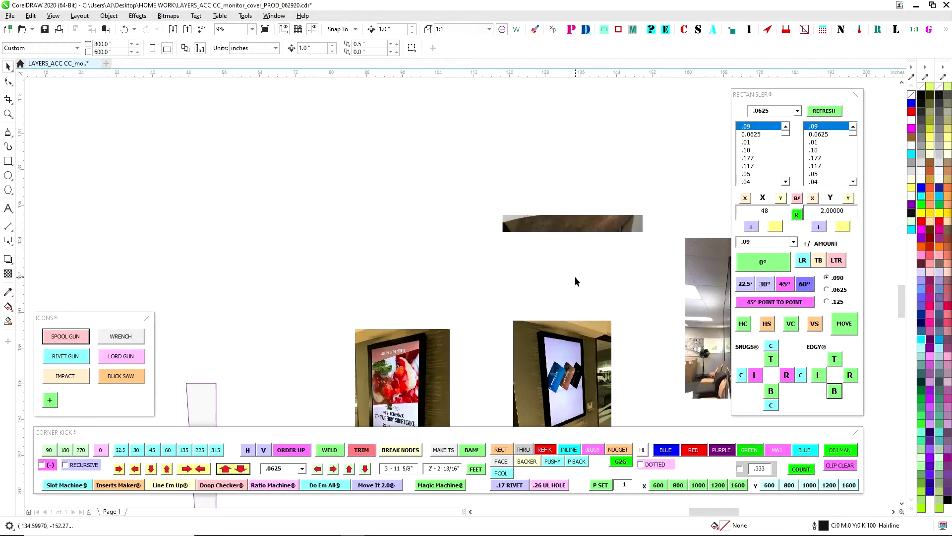
{"action": "scroll", "coordinate": [576, 276], "scroll_direction": "down", "scroll_amount": 2}
{"action": "scroll", "coordinate": [400, 130], "scroll_direction": "up", "scroll_amount": 2}
{"action": "scroll", "coordinate": [400, 130], "scroll_direction": "up", "scroll_amount": 2}
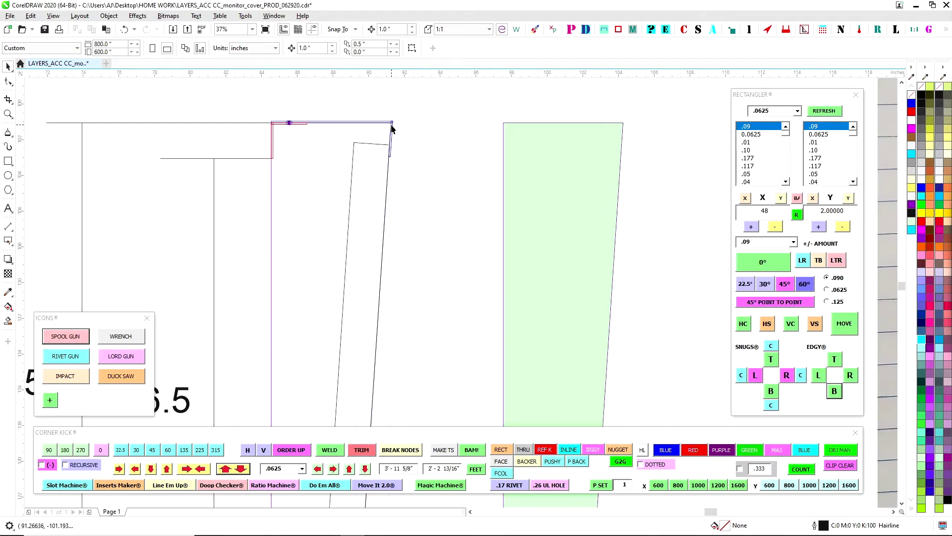
{"action": "scroll", "coordinate": [398, 233], "scroll_direction": "down", "scroll_amount": 2}
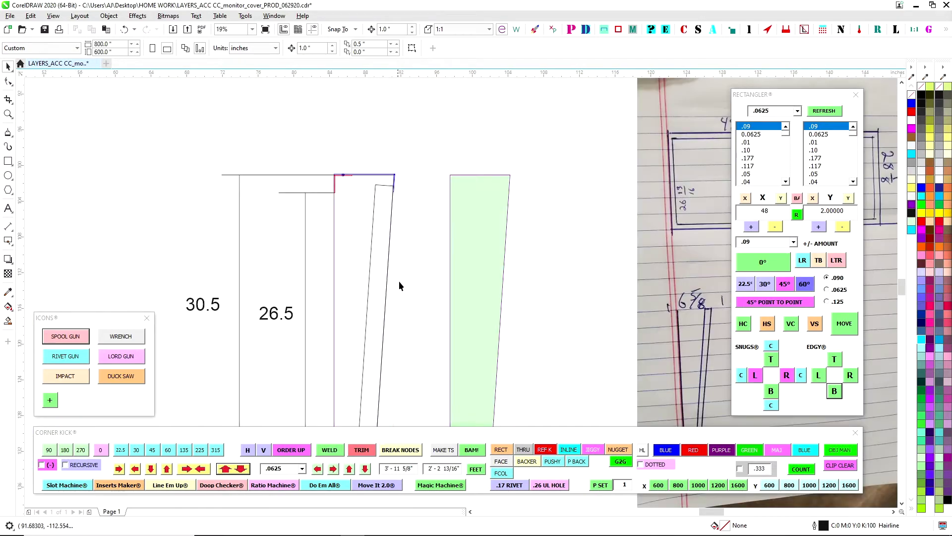
{"action": "scroll", "coordinate": [394, 300], "scroll_direction": "down", "scroll_amount": 1}
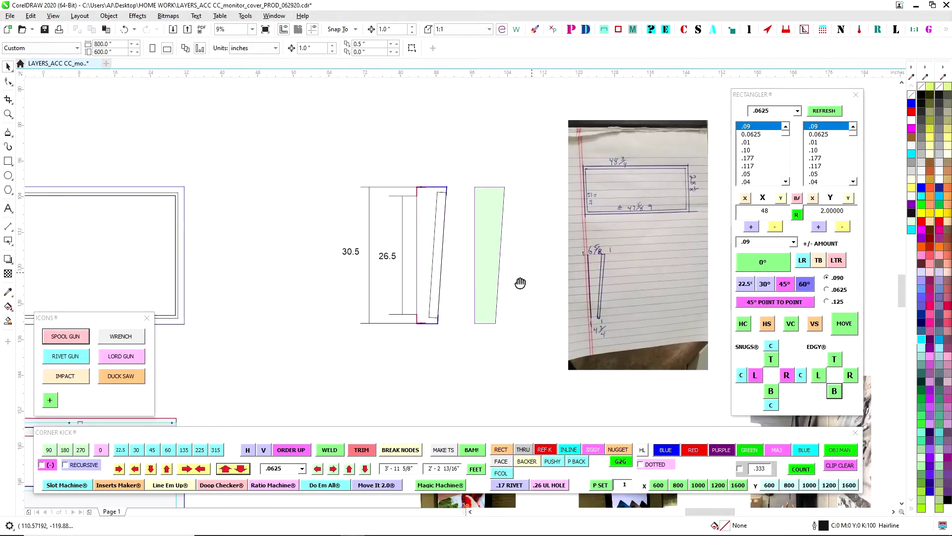
{"action": "scroll", "coordinate": [487, 322], "scroll_direction": "down", "scroll_amount": 2}
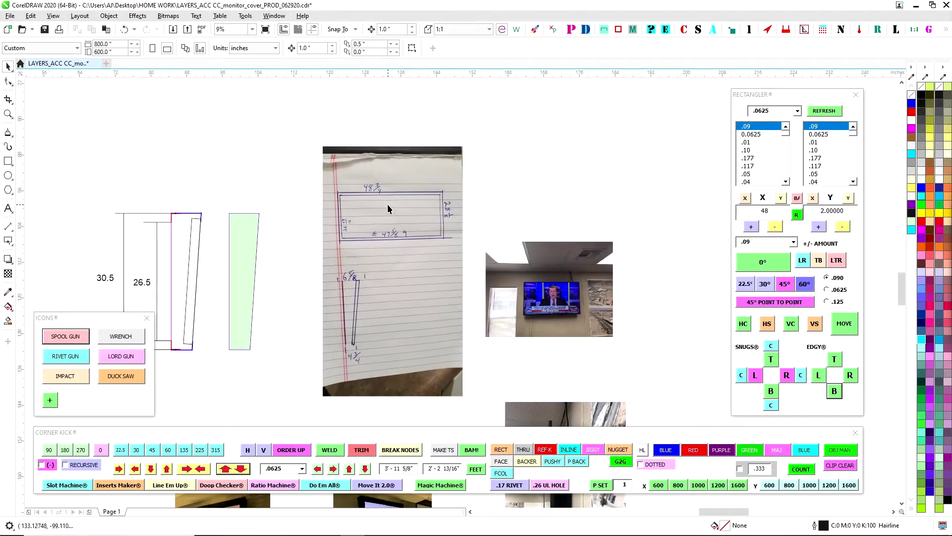
{"action": "scroll", "coordinate": [644, 377], "scroll_direction": "down", "scroll_amount": 3}
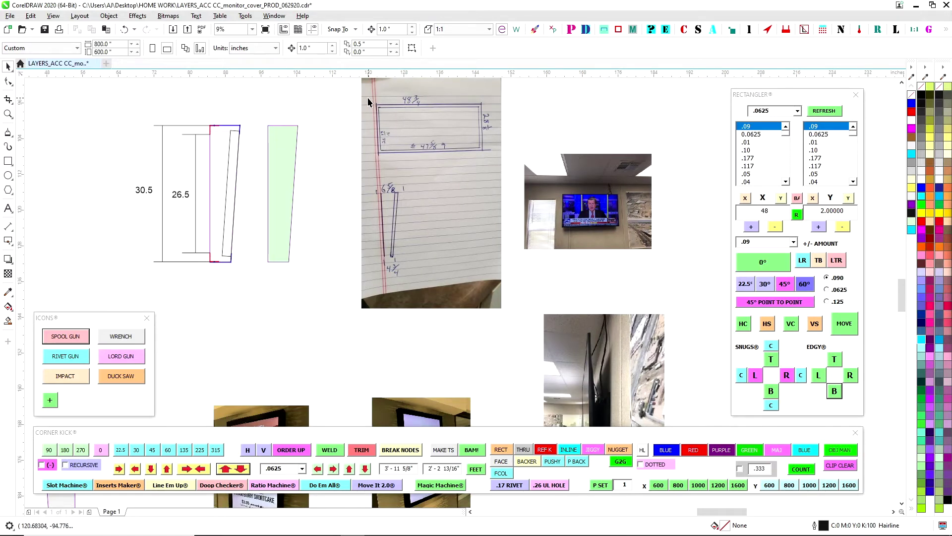
{"action": "scroll", "coordinate": [417, 188], "scroll_direction": "up", "scroll_amount": 2}
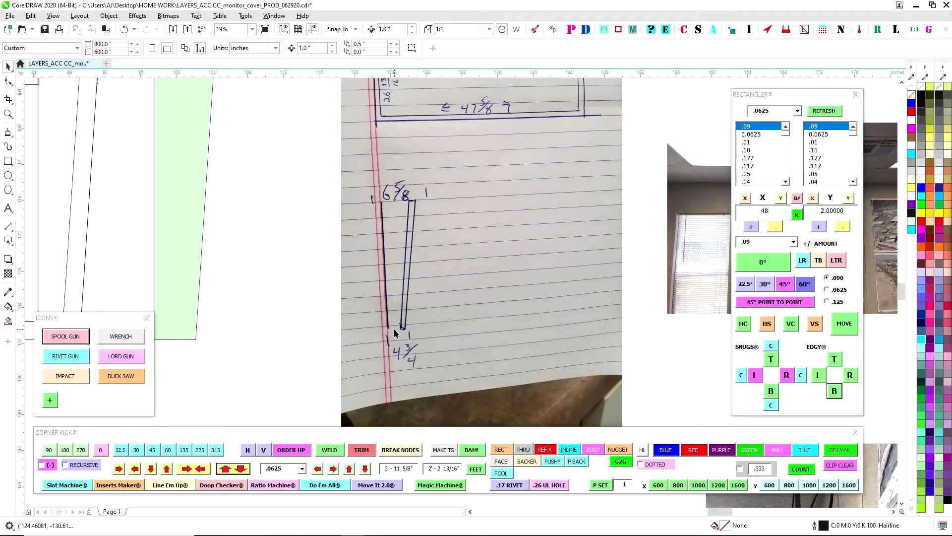
{"action": "scroll", "coordinate": [360, 316], "scroll_direction": "down", "scroll_amount": 2}
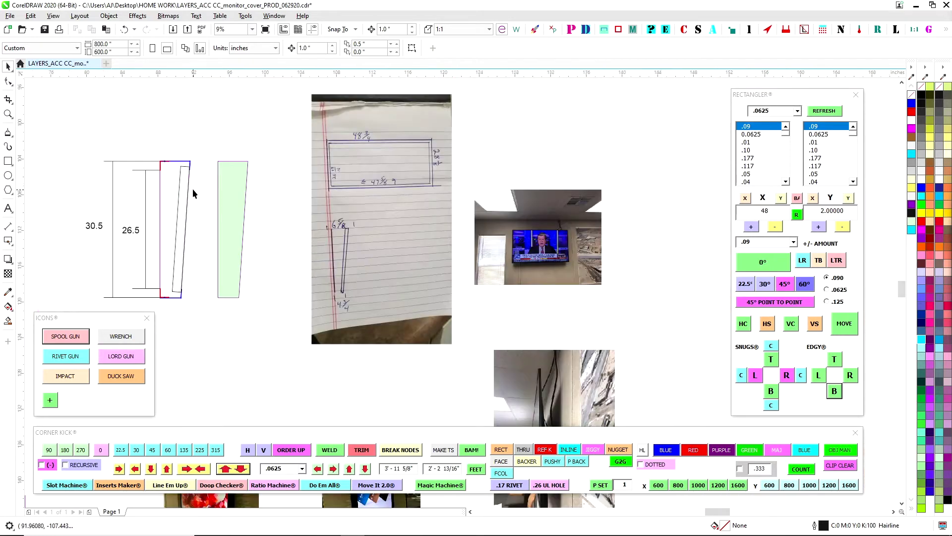
{"action": "scroll", "coordinate": [192, 188], "scroll_direction": "up", "scroll_amount": 2}
{"action": "scroll", "coordinate": [171, 149], "scroll_direction": "up", "scroll_amount": 2}
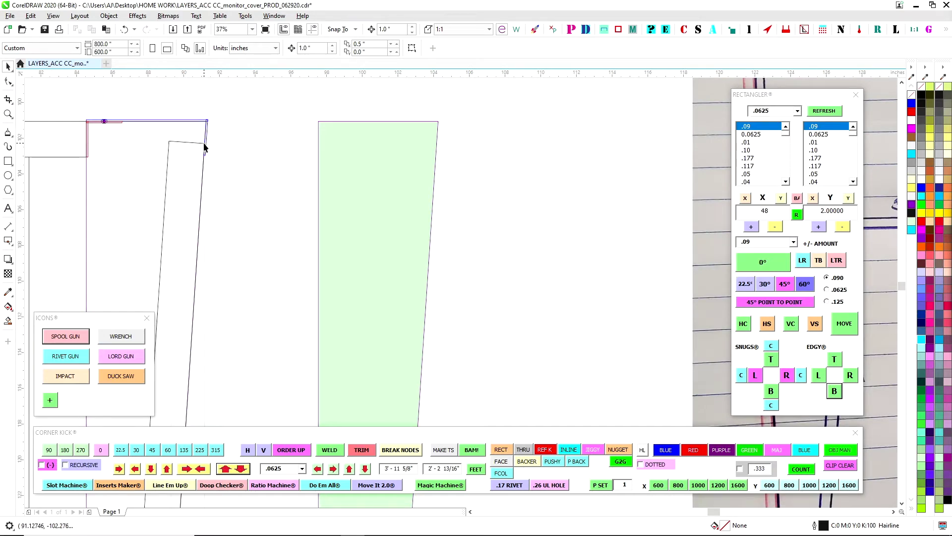
{"action": "scroll", "coordinate": [264, 238], "scroll_direction": "down", "scroll_amount": 2}
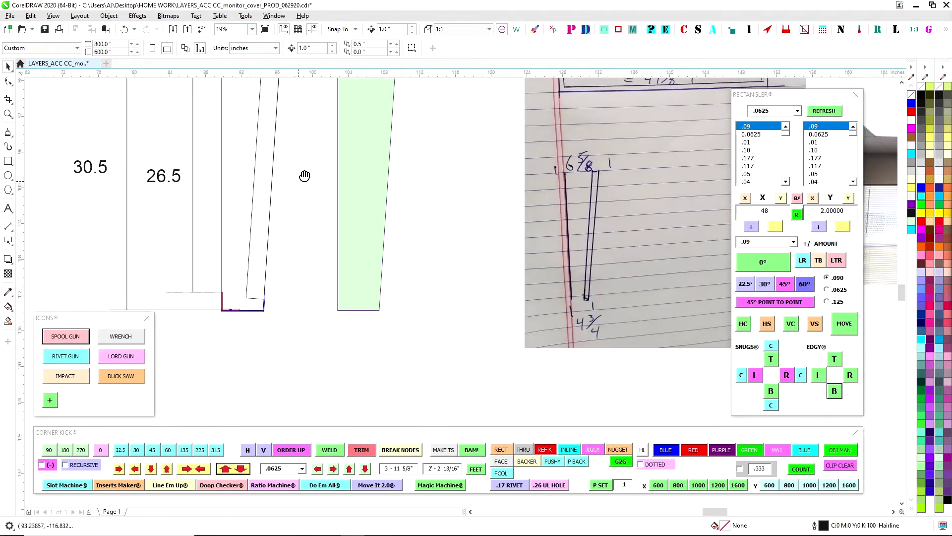
- Insert the spool gun weld icon from the ICONS docker and position it beside the cover's top bar
{"action": "left_click_drag", "start_coordinate": [255, 288], "coordinate": [254, 322]}
{"action": "scroll", "coordinate": [290, 353], "scroll_direction": "down", "scroll_amount": 1}
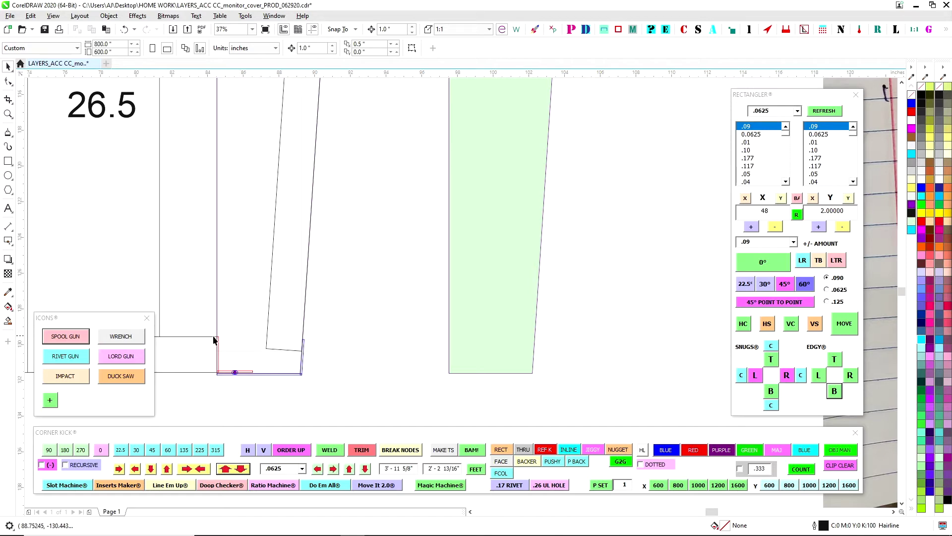
{"action": "scroll", "coordinate": [213, 340], "scroll_direction": "down", "scroll_amount": 3}
{"action": "scroll", "coordinate": [251, 256], "scroll_direction": "right", "scroll_amount": 5}
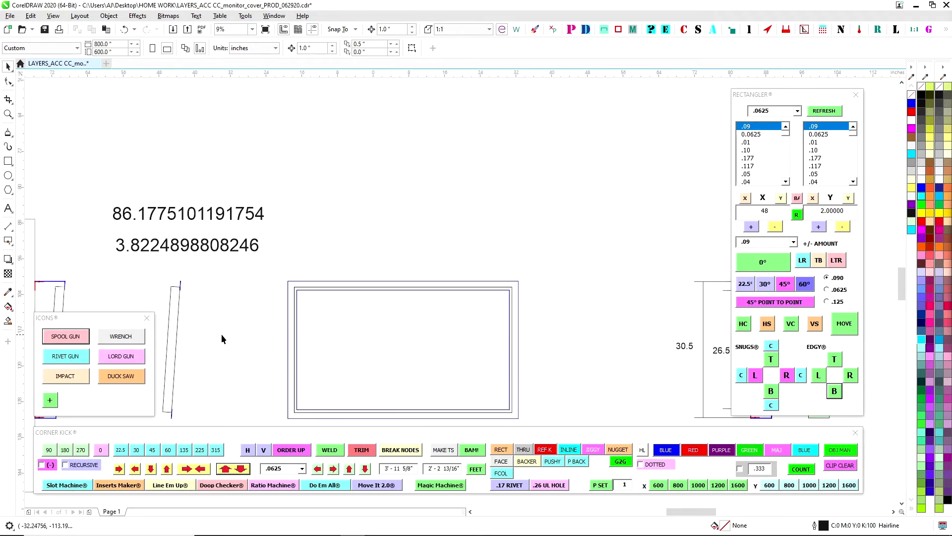
{"action": "scroll", "coordinate": [224, 334], "scroll_direction": "left", "scroll_amount": 3}
{"action": "scroll", "coordinate": [373, 224], "scroll_direction": "up", "scroll_amount": 3}
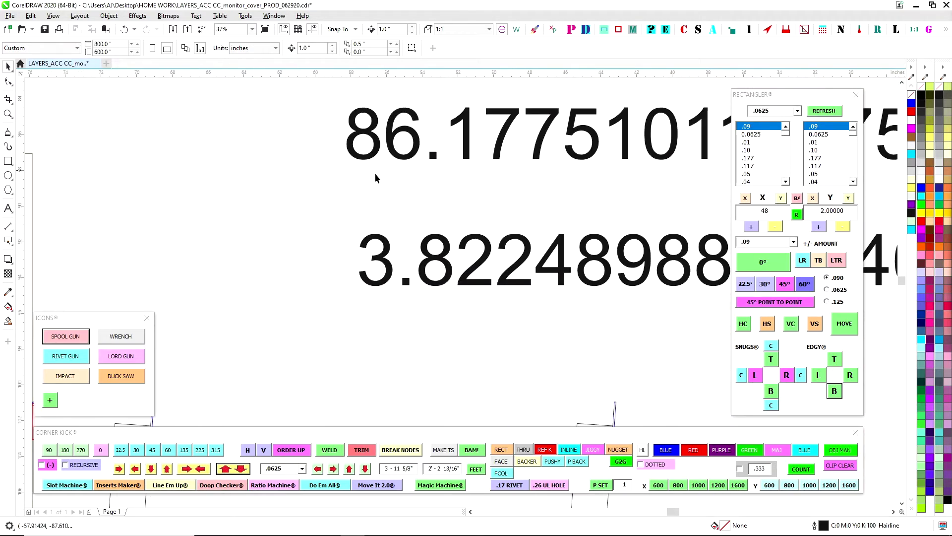
{"action": "scroll", "coordinate": [392, 262], "scroll_direction": "down", "scroll_amount": 1}
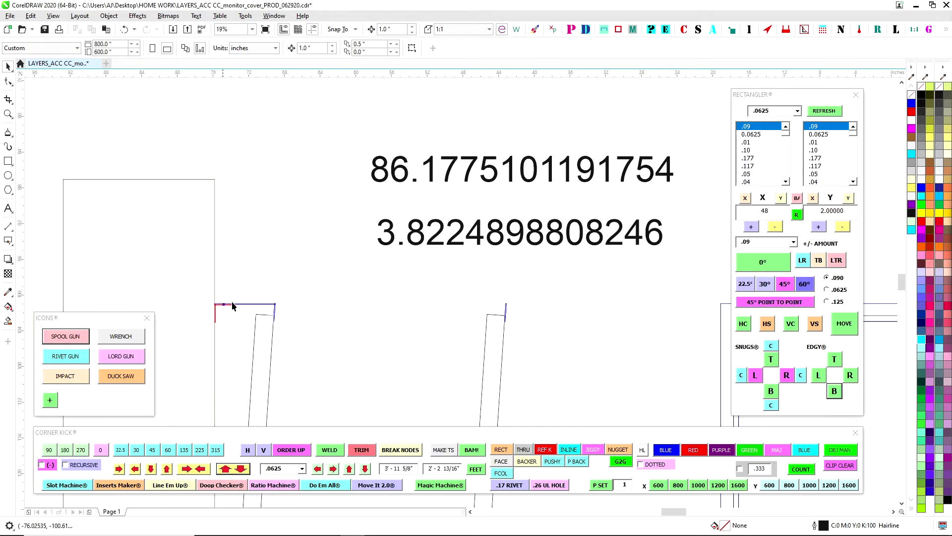
{"action": "scroll", "coordinate": [274, 323], "scroll_direction": "down", "scroll_amount": 2}
{"action": "scroll", "coordinate": [254, 356], "scroll_direction": "up", "scroll_amount": 1}
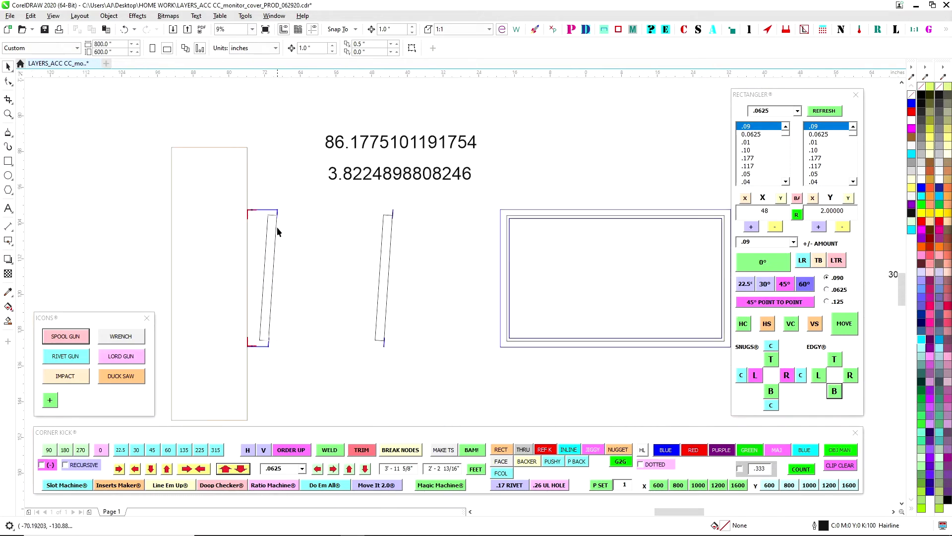
{"action": "scroll", "coordinate": [338, 287], "scroll_direction": "down", "scroll_amount": 1}
{"action": "scroll", "coordinate": [565, 413], "scroll_direction": "up", "scroll_amount": 2}
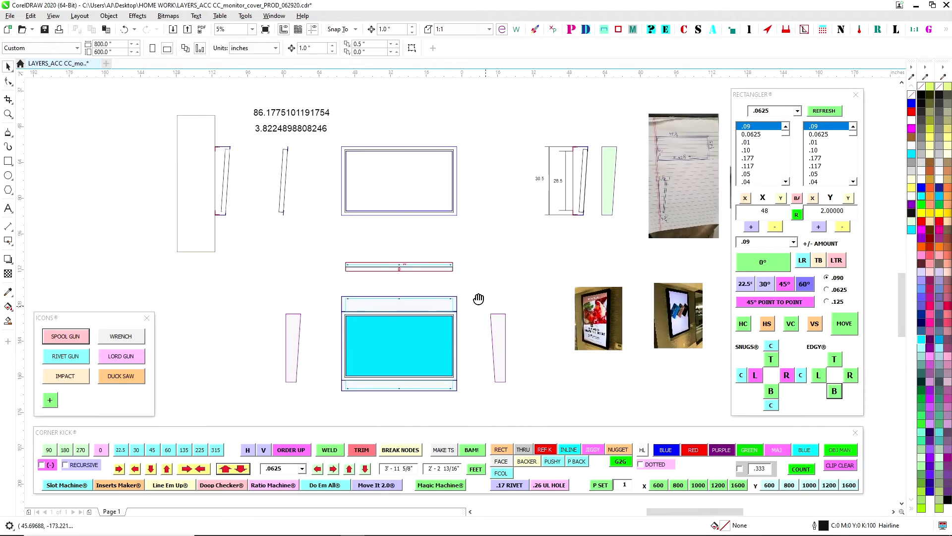
{"action": "scroll", "coordinate": [477, 320], "scroll_direction": "up", "scroll_amount": 1}
{"action": "left_click", "coordinate": [483, 275]}
{"action": "scroll", "coordinate": [484, 275], "scroll_direction": "up", "scroll_amount": 1}
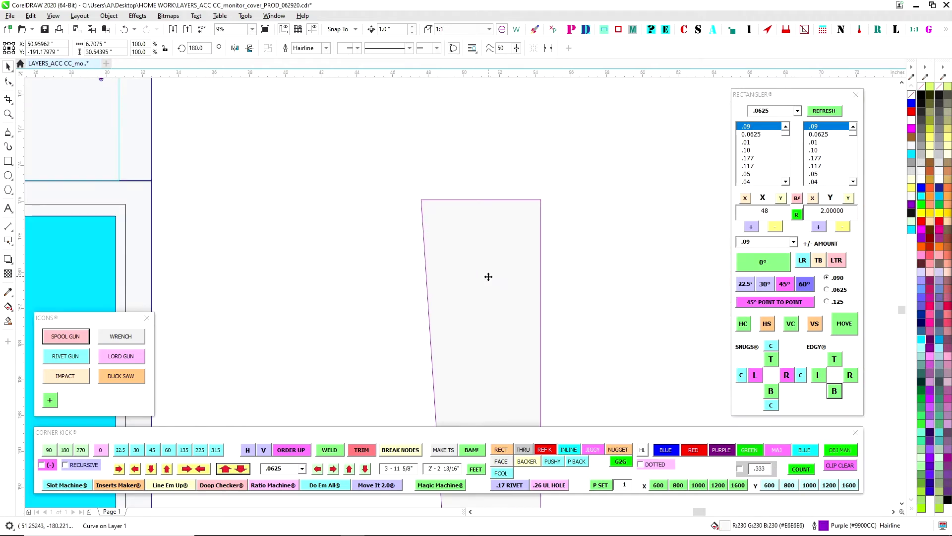
{"action": "scroll", "coordinate": [439, 182], "scroll_direction": "up", "scroll_amount": 1}
{"action": "scroll", "coordinate": [391, 261], "scroll_direction": "down", "scroll_amount": 2}
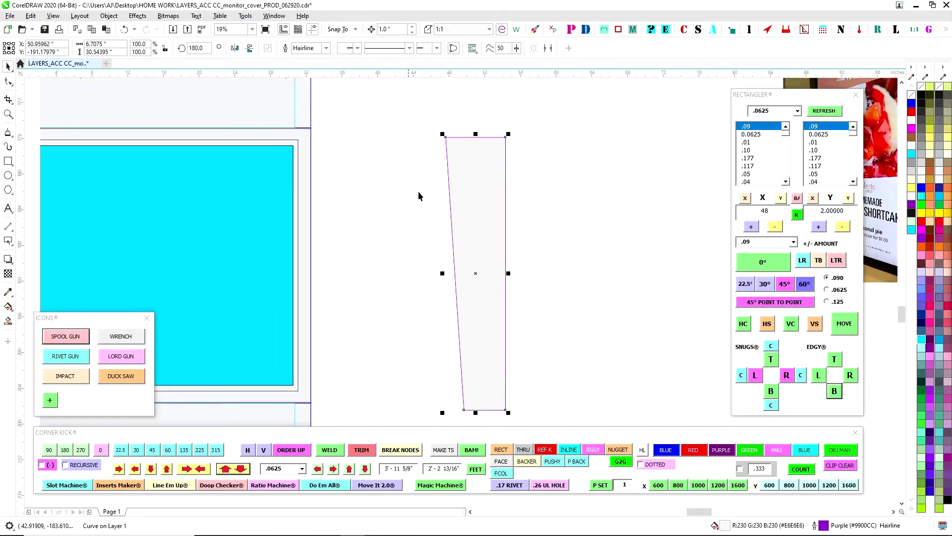
{"action": "scroll", "coordinate": [435, 199], "scroll_direction": "down", "scroll_amount": 1}
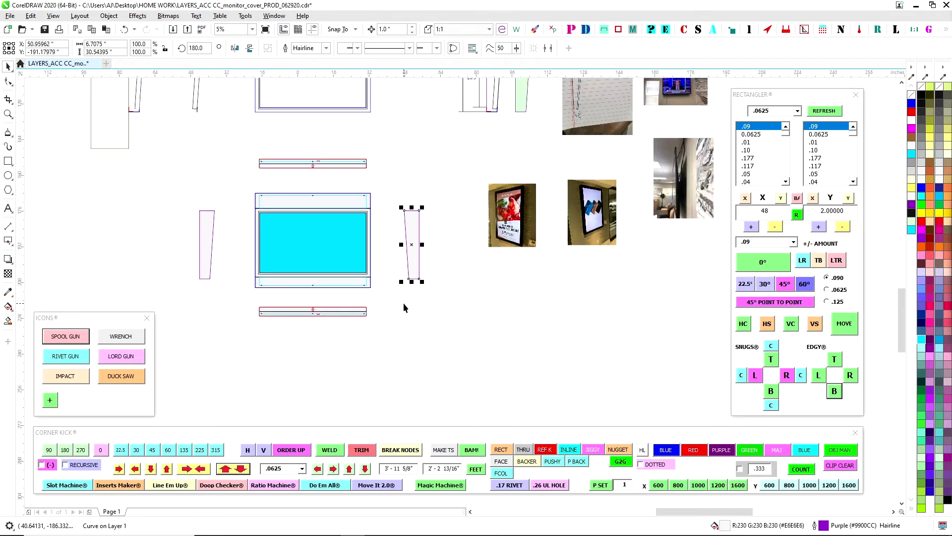
{"action": "scroll", "coordinate": [403, 303], "scroll_direction": "up", "scroll_amount": 1}
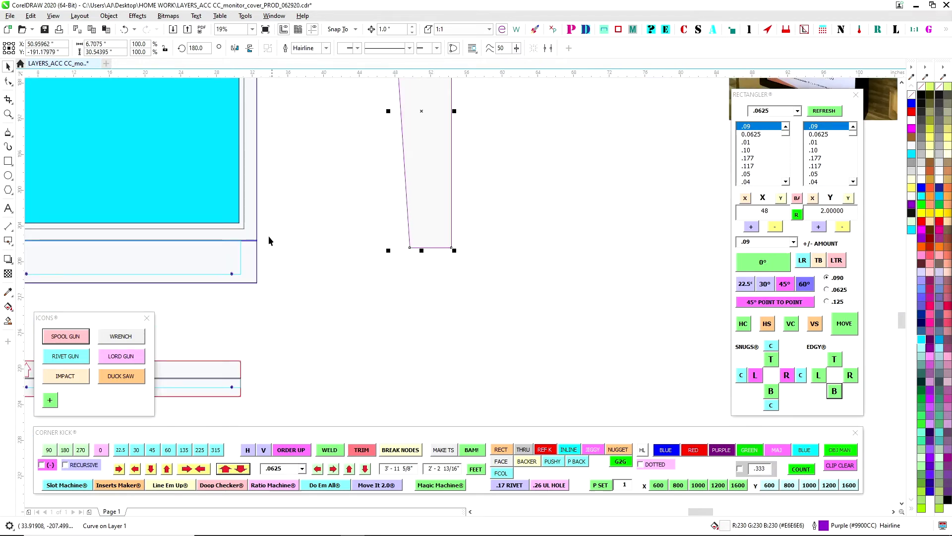
{"action": "scroll", "coordinate": [395, 284], "scroll_direction": "down", "scroll_amount": 2}
{"action": "scroll", "coordinate": [331, 274], "scroll_direction": "up", "scroll_amount": 1}
{"action": "scroll", "coordinate": [330, 269], "scroll_direction": "up", "scroll_amount": 1}
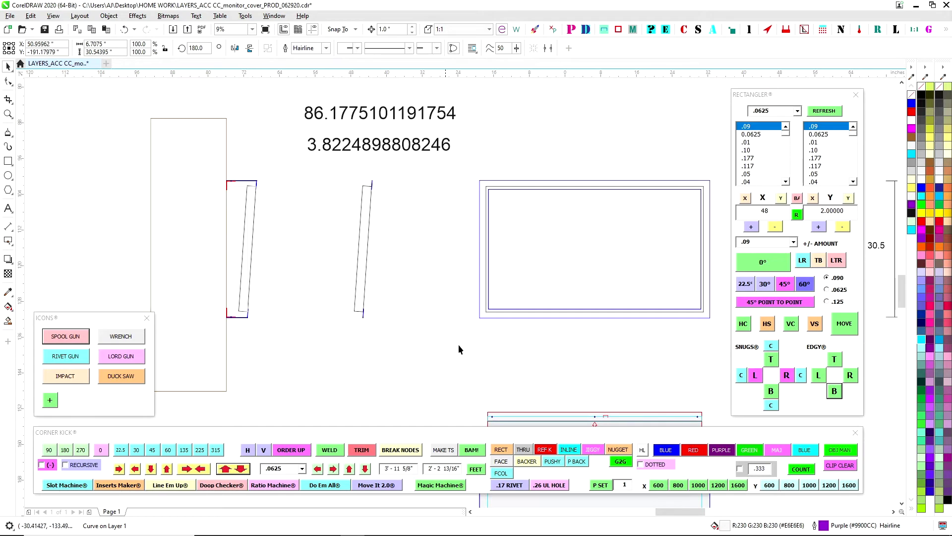
{"action": "scroll", "coordinate": [431, 364], "scroll_direction": "down", "scroll_amount": 1}
{"action": "scroll", "coordinate": [417, 361], "scroll_direction": "down", "scroll_amount": 1}
{"action": "key", "text": "Escape"}
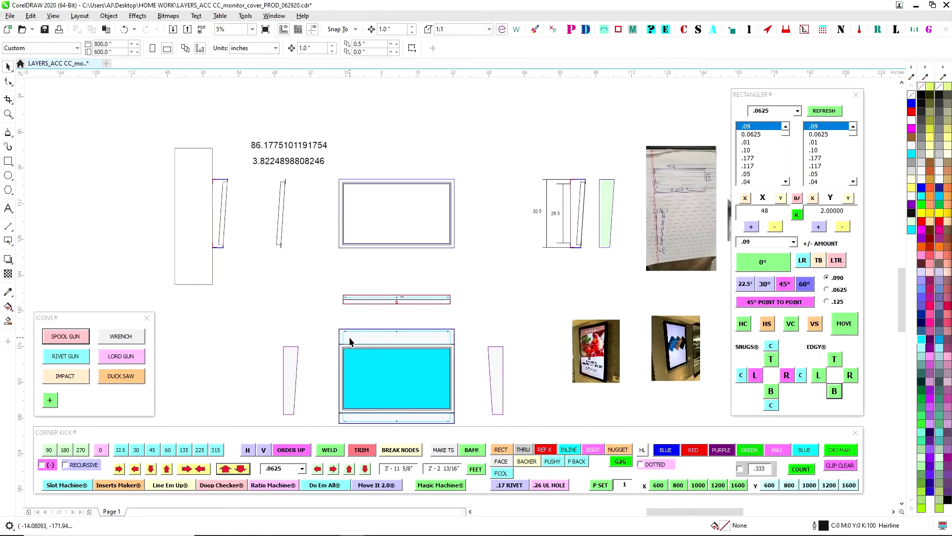
{"action": "scroll", "coordinate": [405, 307], "scroll_direction": "up", "scroll_amount": 1}
{"action": "scroll", "coordinate": [404, 306], "scroll_direction": "up", "scroll_amount": 1}
{"action": "scroll", "coordinate": [452, 308], "scroll_direction": "down", "scroll_amount": 2}
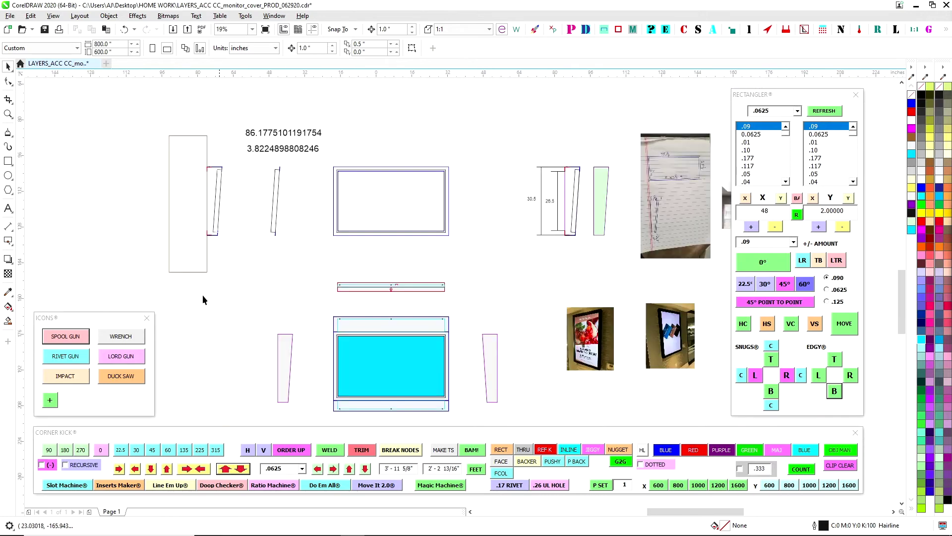
{"action": "left_click", "coordinate": [74, 337]}
{"action": "left_click", "coordinate": [465, 297]}
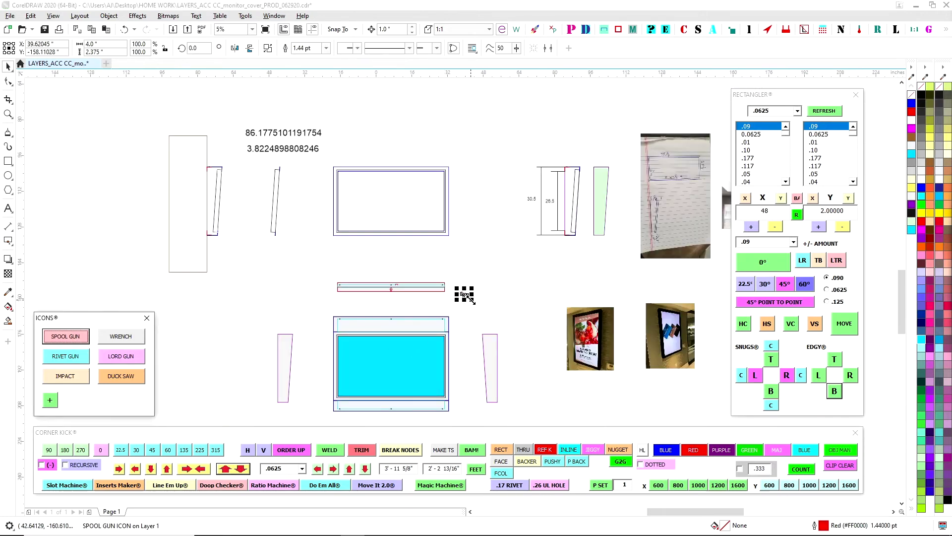
{"action": "left_click_drag", "start_coordinate": [476, 301], "coordinate": [485, 411]}
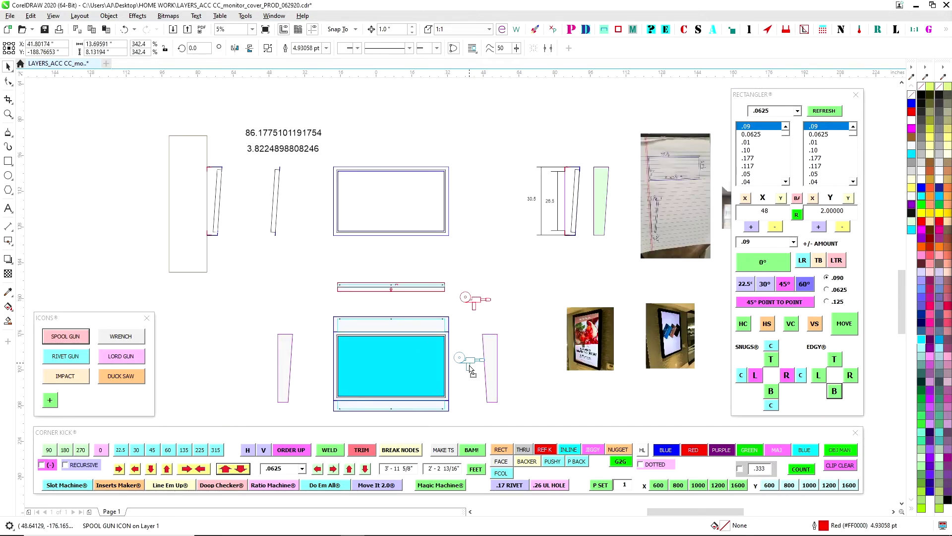
{"action": "left_click", "coordinate": [475, 299]}
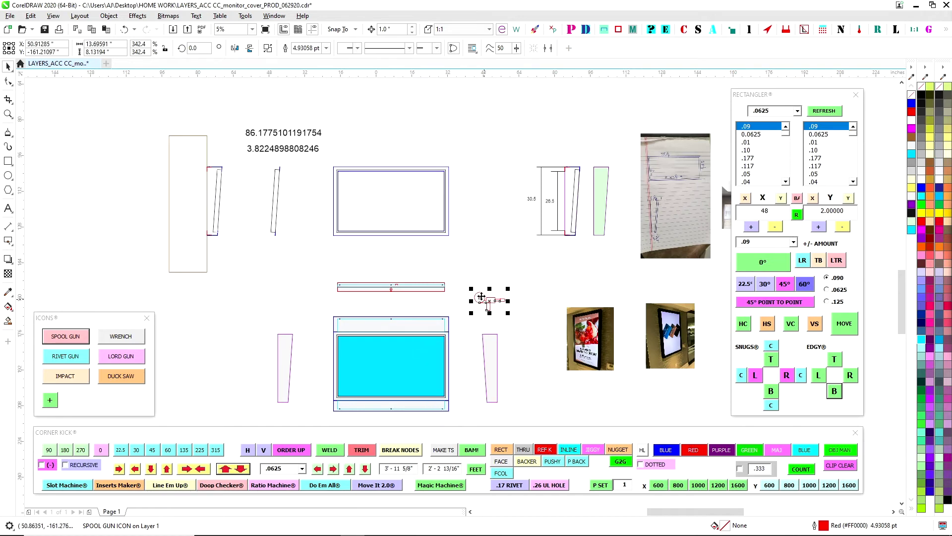
{"action": "scroll", "coordinate": [484, 299], "scroll_direction": "up", "scroll_amount": 1}
{"action": "scroll", "coordinate": [444, 283], "scroll_direction": "up", "scroll_amount": 1}
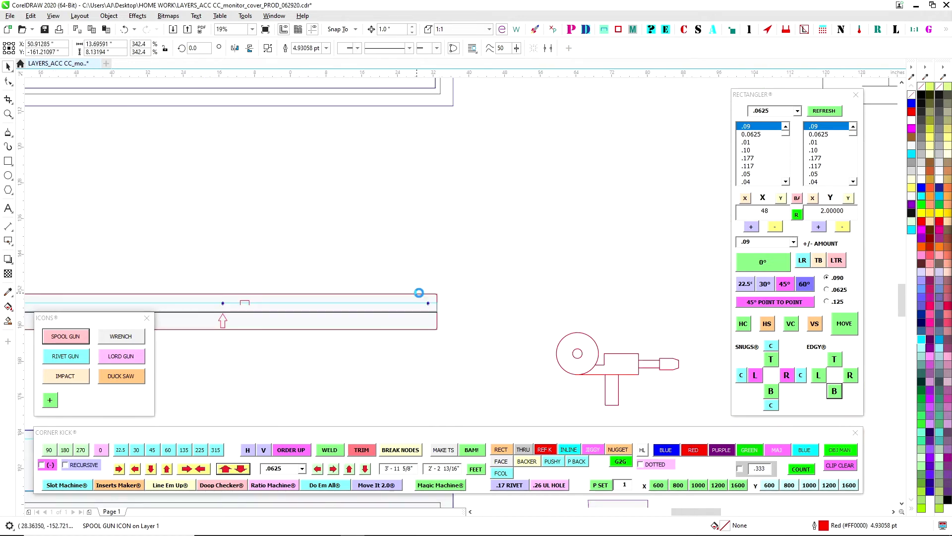
{"action": "scroll", "coordinate": [407, 292], "scroll_direction": "down", "scroll_amount": 1}
{"action": "scroll", "coordinate": [323, 307], "scroll_direction": "up", "scroll_amount": 1}
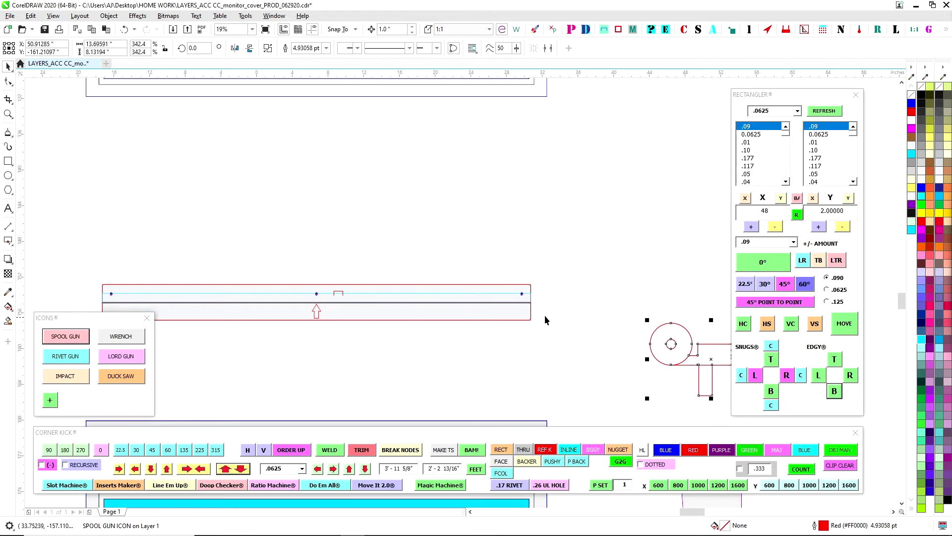
{"action": "scroll", "coordinate": [544, 314], "scroll_direction": "up", "scroll_amount": 1}
{"action": "scroll", "coordinate": [503, 297], "scroll_direction": "up", "scroll_amount": 1}
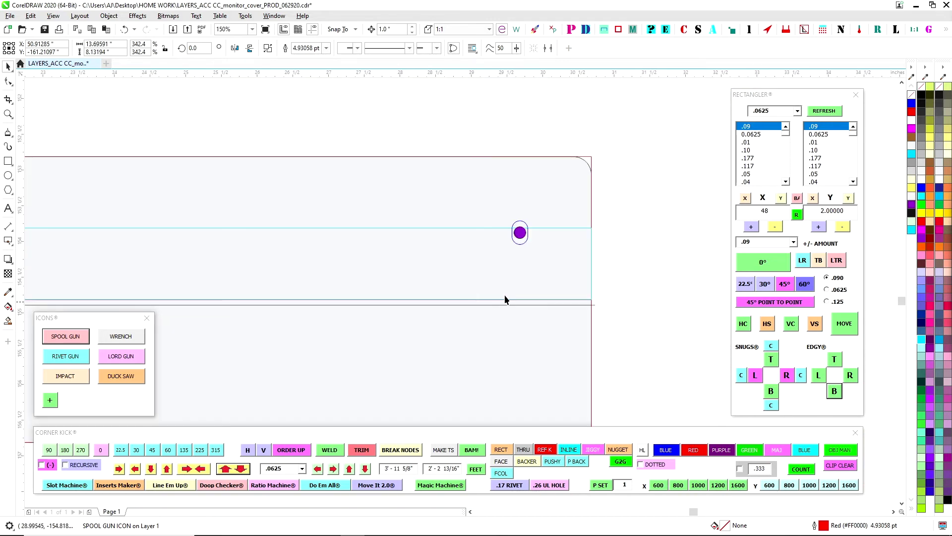
{"action": "scroll", "coordinate": [591, 246], "scroll_direction": "down", "scroll_amount": 2}
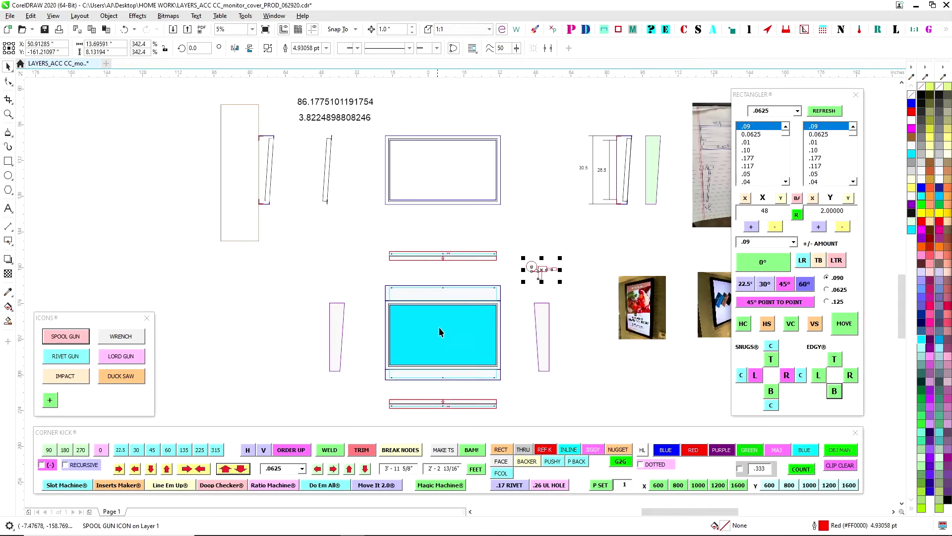
{"action": "scroll", "coordinate": [559, 262], "scroll_direction": "up", "scroll_amount": 1}
{"action": "scroll", "coordinate": [540, 242], "scroll_direction": "up", "scroll_amount": 1}
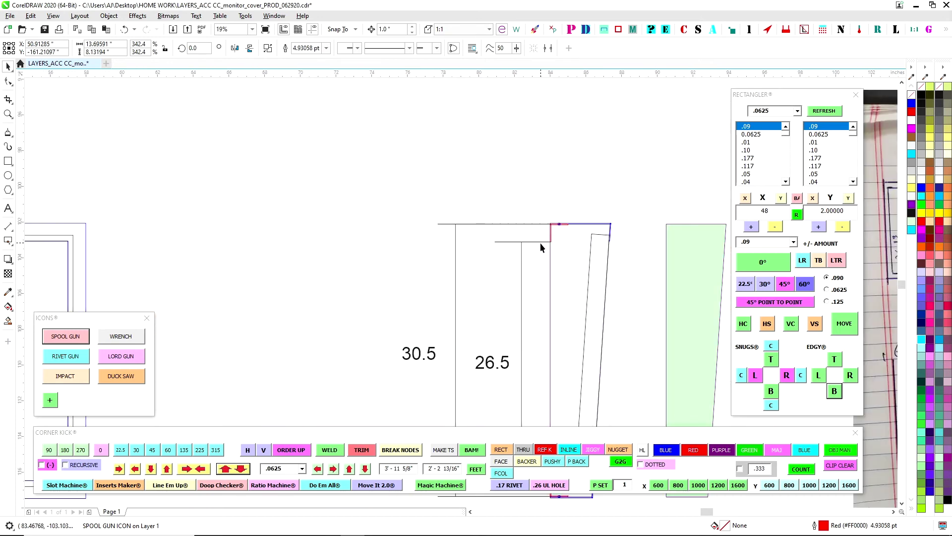
{"action": "scroll", "coordinate": [540, 242], "scroll_direction": "up", "scroll_amount": 1}
{"action": "left_click", "coordinate": [550, 246]}
{"action": "scroll", "coordinate": [521, 242], "scroll_direction": "down", "scroll_amount": 1}
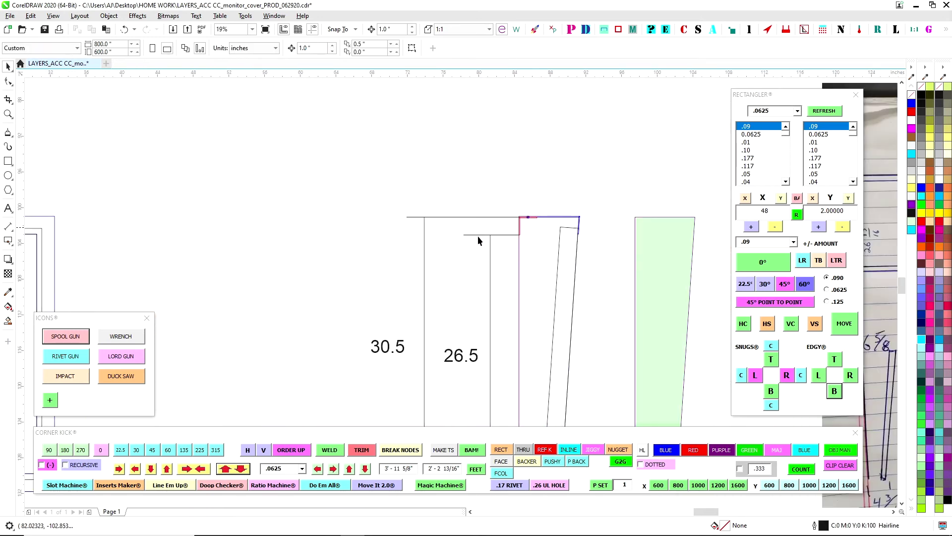
{"action": "scroll", "coordinate": [514, 432], "scroll_direction": "down", "scroll_amount": 2}
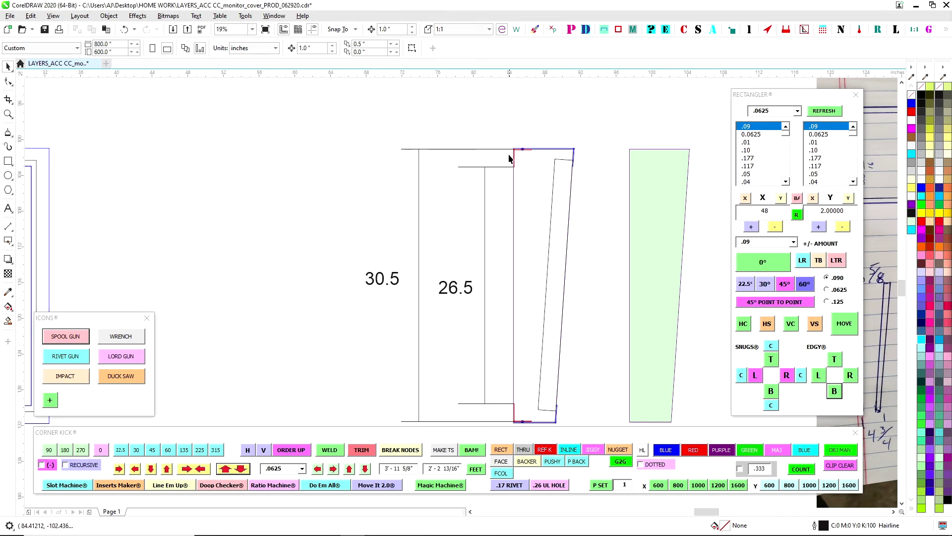
{"action": "scroll", "coordinate": [471, 349], "scroll_direction": "down", "scroll_amount": 2}
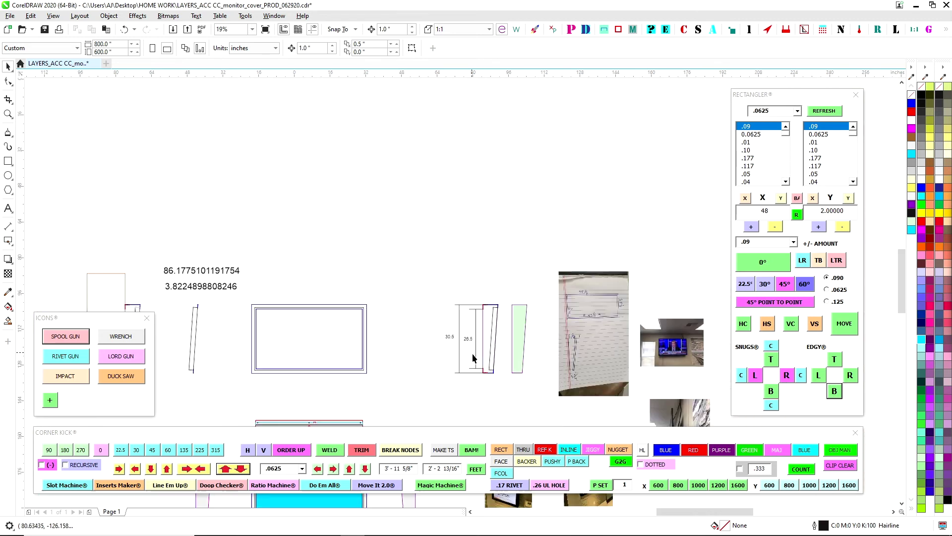
{"action": "scroll", "coordinate": [472, 358], "scroll_direction": "up", "scroll_amount": 3}
{"action": "scroll", "coordinate": [429, 373], "scroll_direction": "up", "scroll_amount": 2}
{"action": "scroll", "coordinate": [430, 378], "scroll_direction": "down", "scroll_amount": 2}
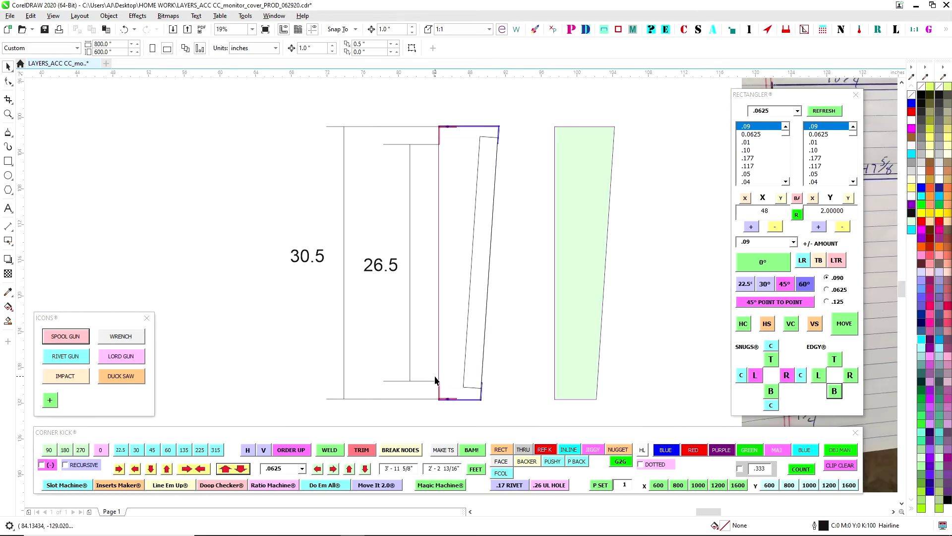
{"action": "scroll", "coordinate": [459, 400], "scroll_direction": "up", "scroll_amount": 2}
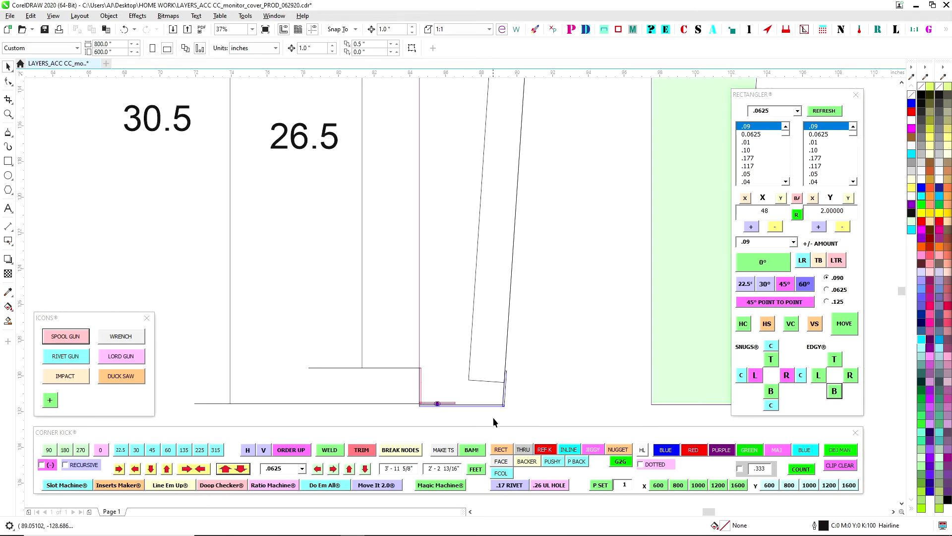
{"action": "scroll", "coordinate": [426, 340], "scroll_direction": "down", "scroll_amount": 2}
{"action": "scroll", "coordinate": [422, 265], "scroll_direction": "down", "scroll_amount": 3}
{"action": "scroll", "coordinate": [497, 280], "scroll_direction": "down", "scroll_amount": 2}
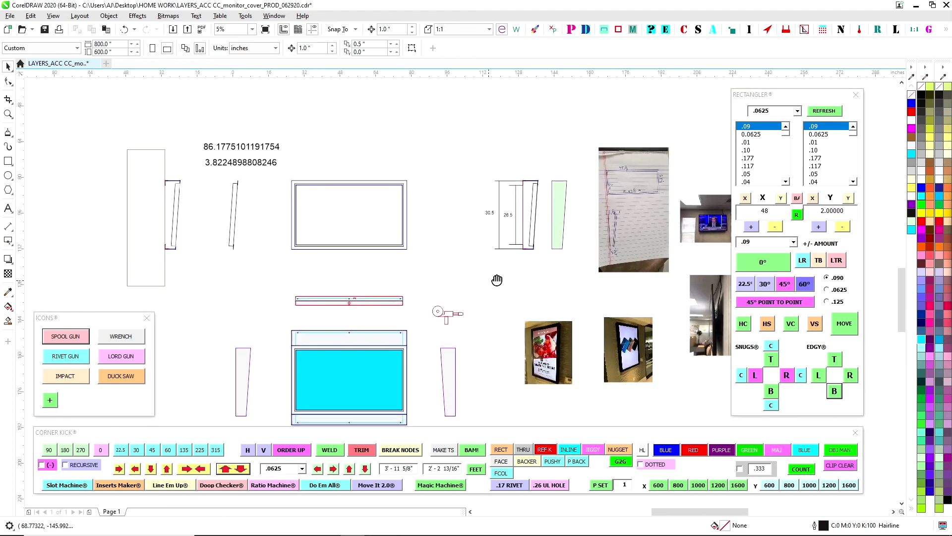
{"action": "left_click_drag", "start_coordinate": [497, 280], "coordinate": [395, 279]}
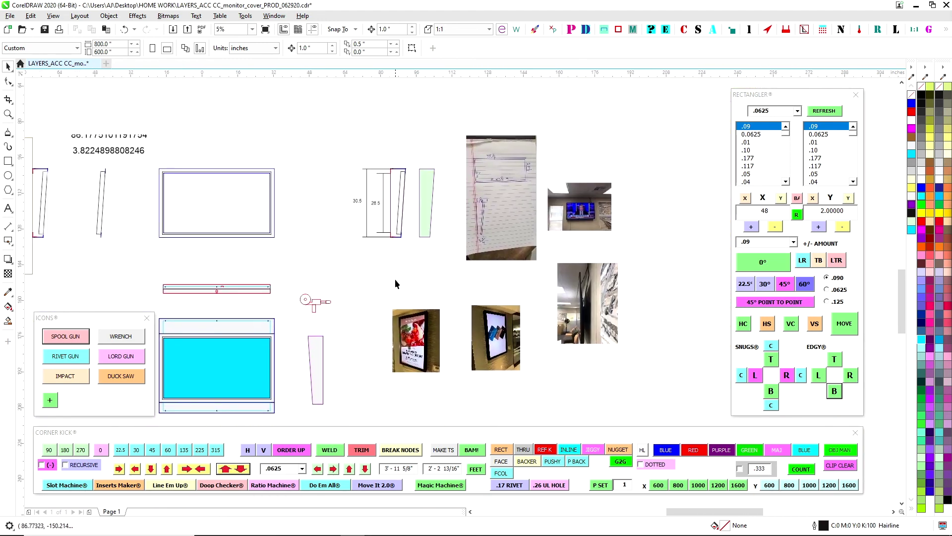
{"action": "scroll", "coordinate": [396, 279], "scroll_direction": "up", "scroll_amount": 2}
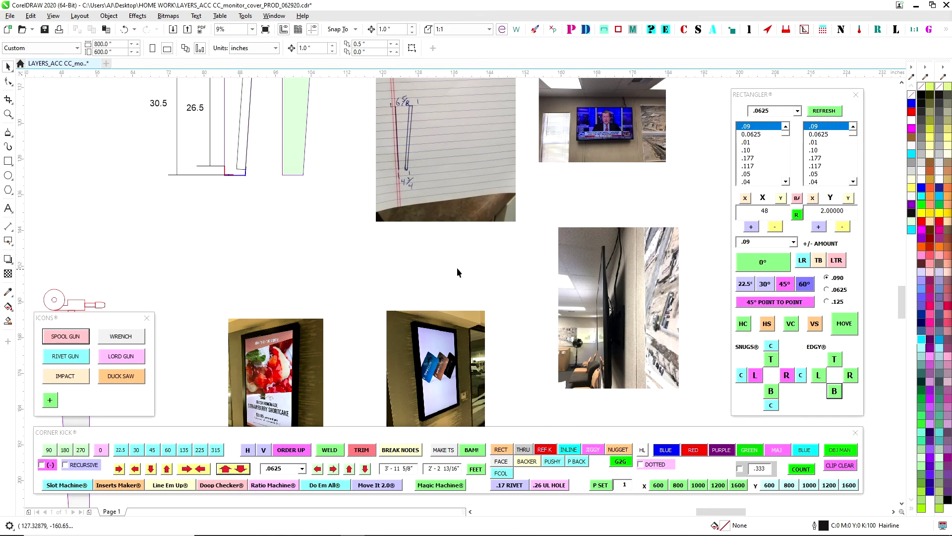
{"action": "scroll", "coordinate": [458, 272], "scroll_direction": "up", "scroll_amount": 2}
{"action": "scroll", "coordinate": [485, 176], "scroll_direction": "down", "scroll_amount": 2}
{"action": "scroll", "coordinate": [435, 263], "scroll_direction": "down", "scroll_amount": 2}
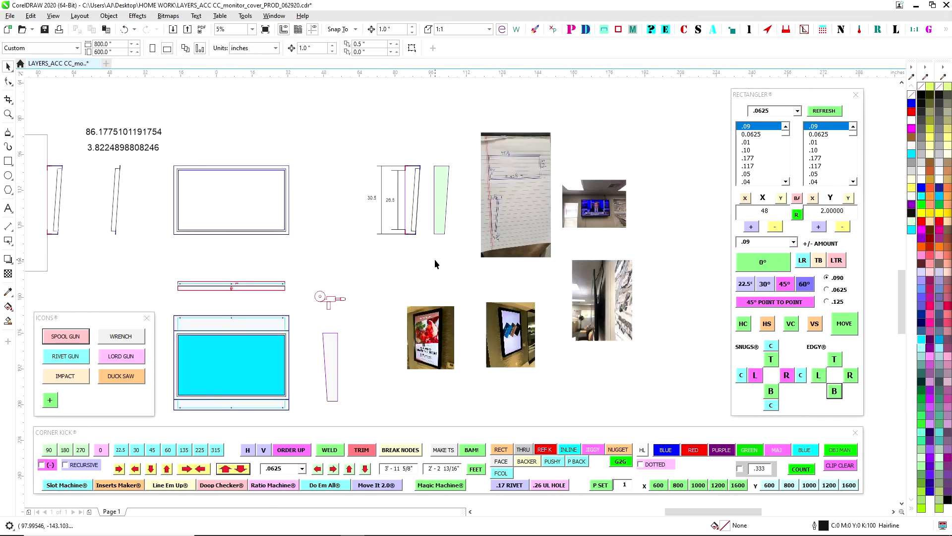